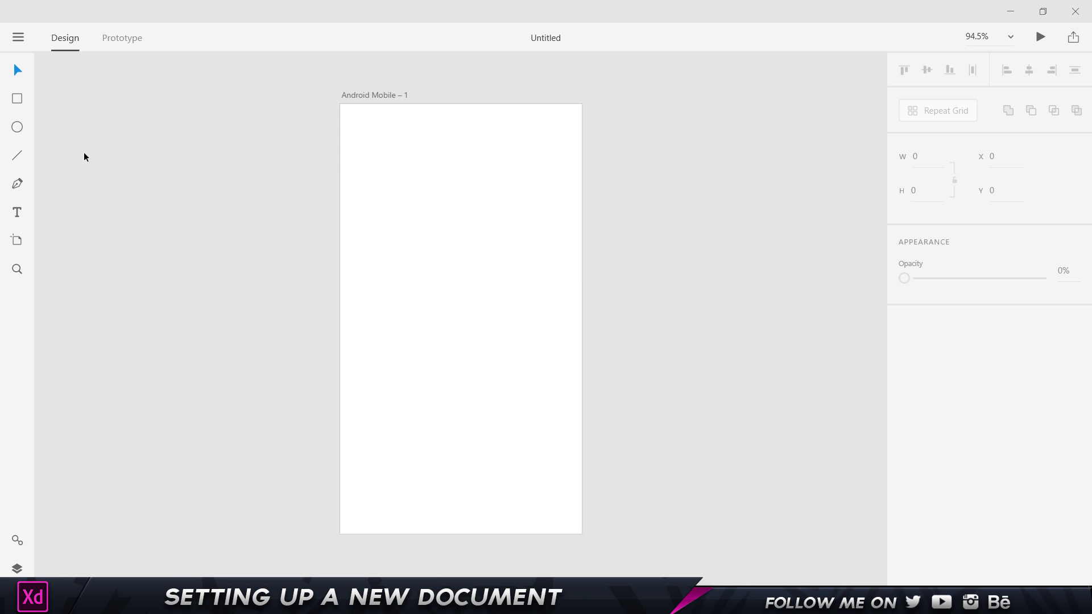
- Start a new window showing the start screen and move it up and to the left
{"action": "left_click", "coordinate": [18, 39]}
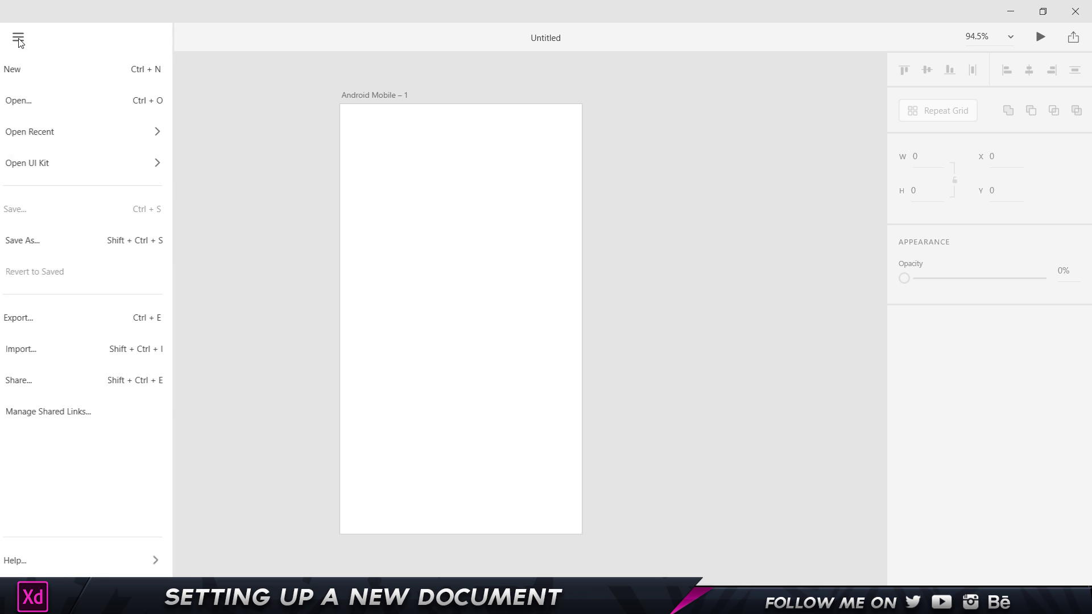
{"action": "left_click", "coordinate": [31, 74]}
{"action": "left_click_drag", "start_coordinate": [472, 102], "coordinate": [403, 88]}
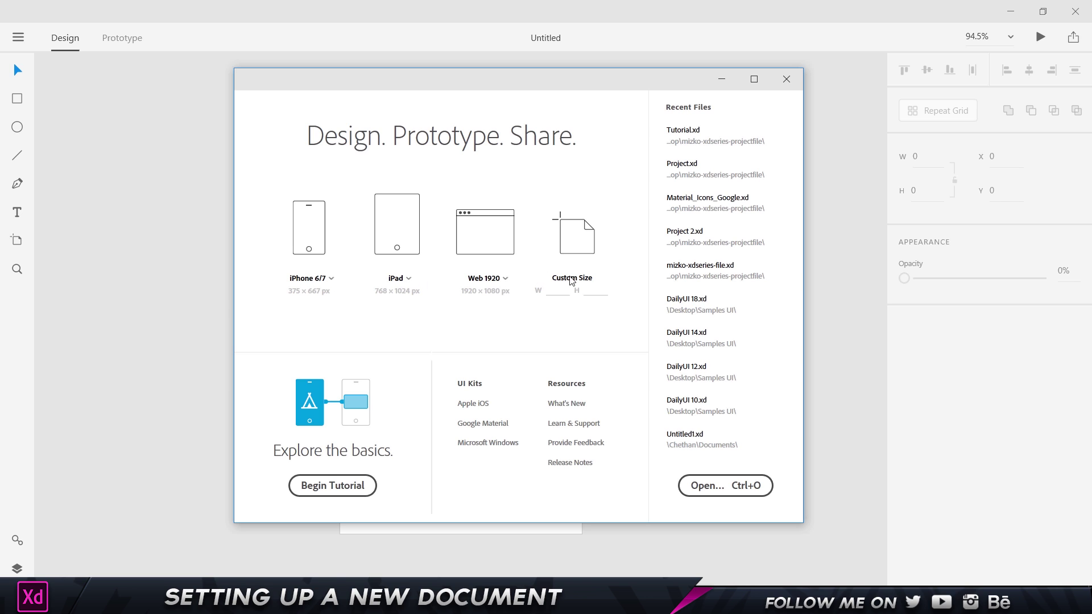
- Browse the iPhone 6/7, iPad and Web 1920 preset lists, ending with the phone presets shown
{"action": "left_click", "coordinate": [330, 280]}
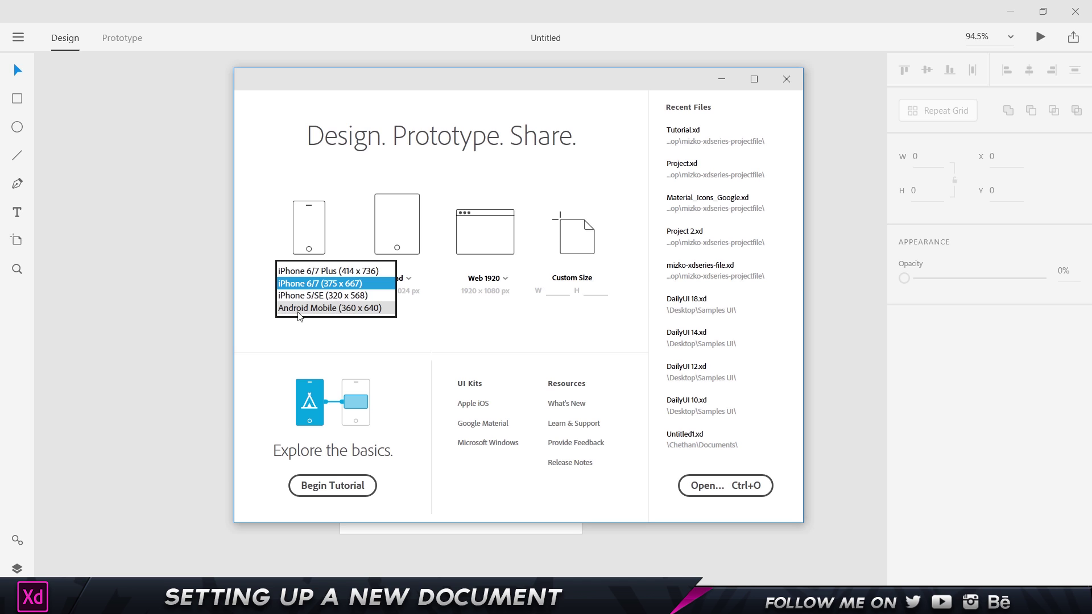
{"action": "left_click", "coordinate": [373, 320]}
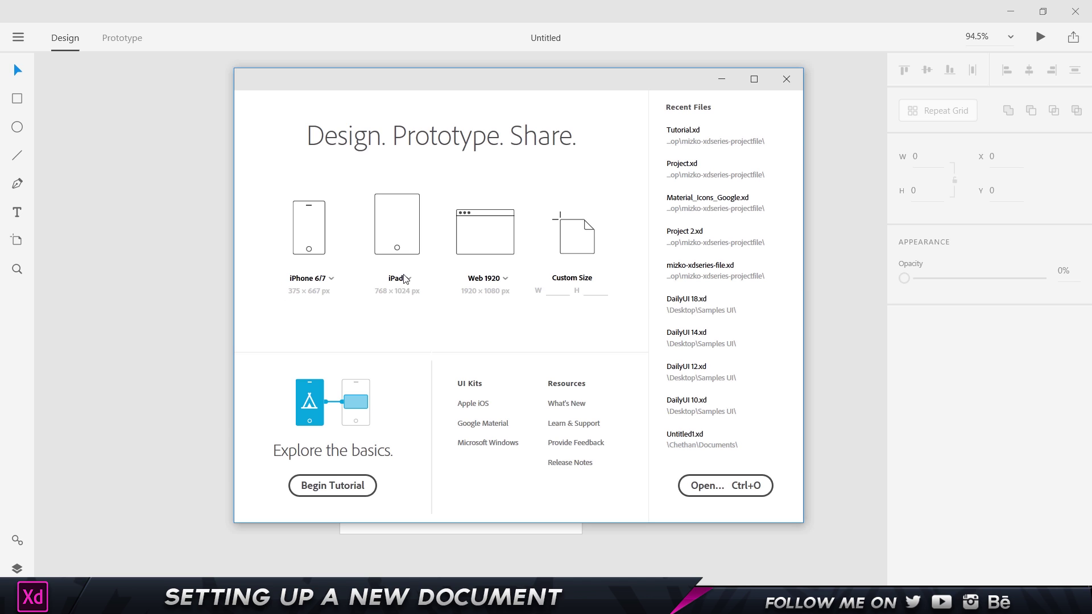
{"action": "left_click", "coordinate": [409, 278]}
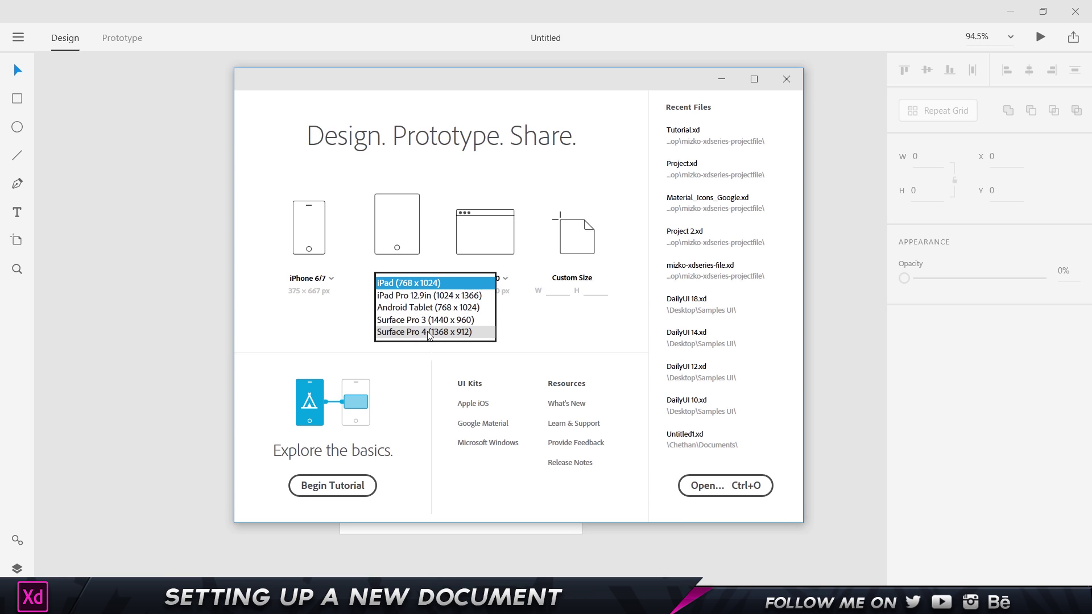
{"action": "left_click", "coordinate": [515, 302]}
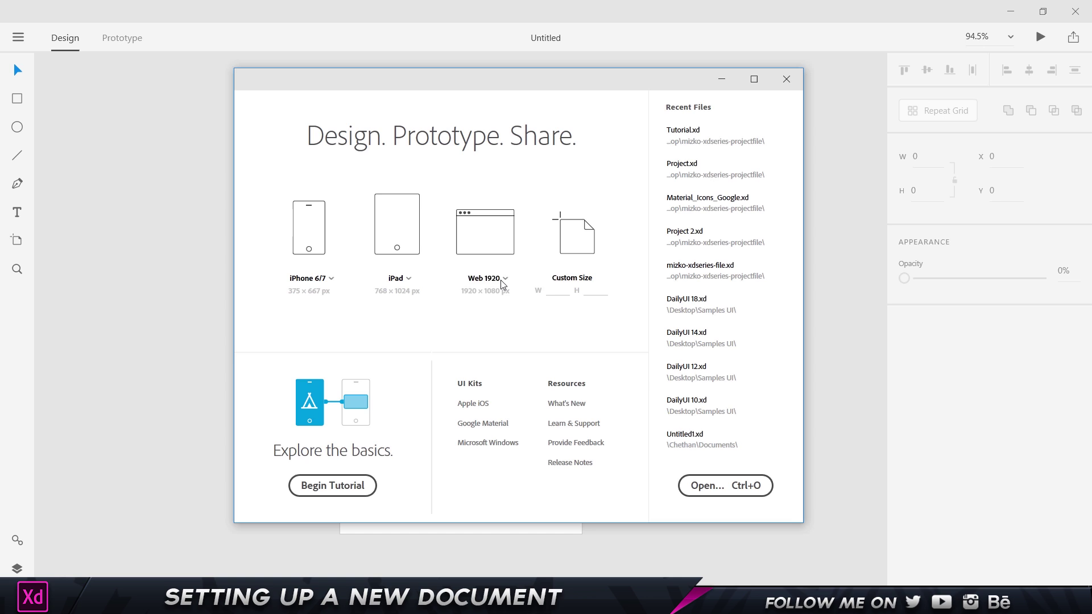
{"action": "left_click", "coordinate": [502, 280]}
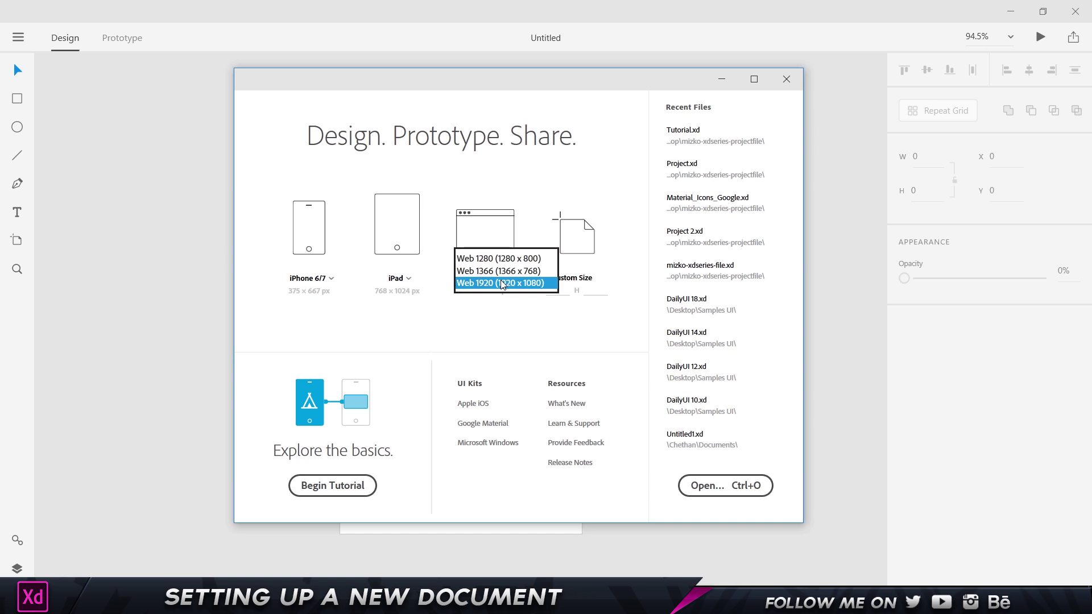
{"action": "left_click", "coordinate": [503, 327]}
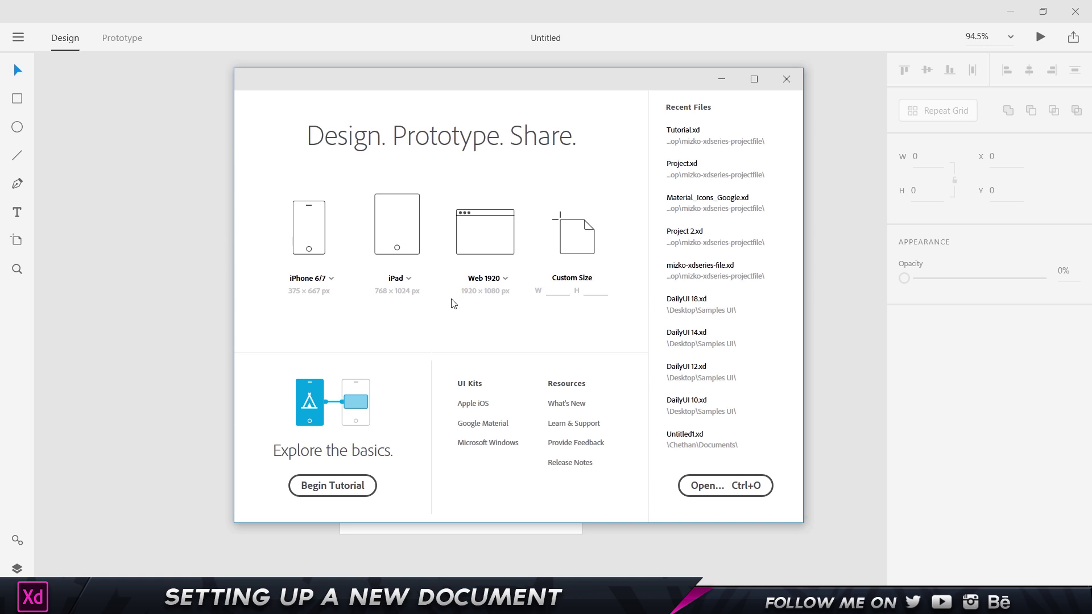
{"action": "left_click", "coordinate": [324, 280]}
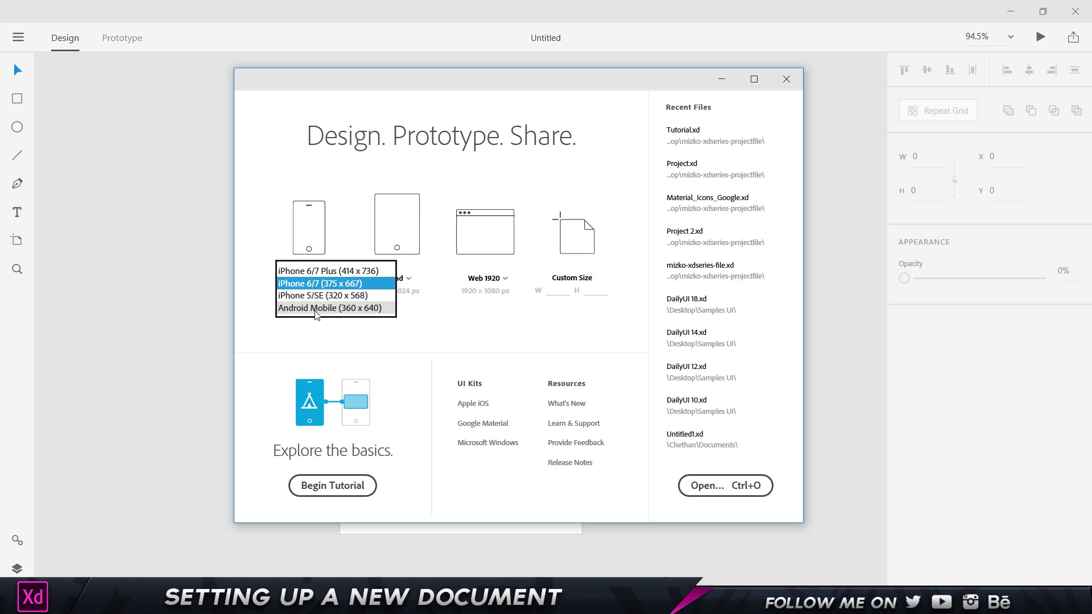
- Create a document from the Android Mobile (360 x 640) preset and maximize its window
{"action": "left_click", "coordinate": [316, 308]}
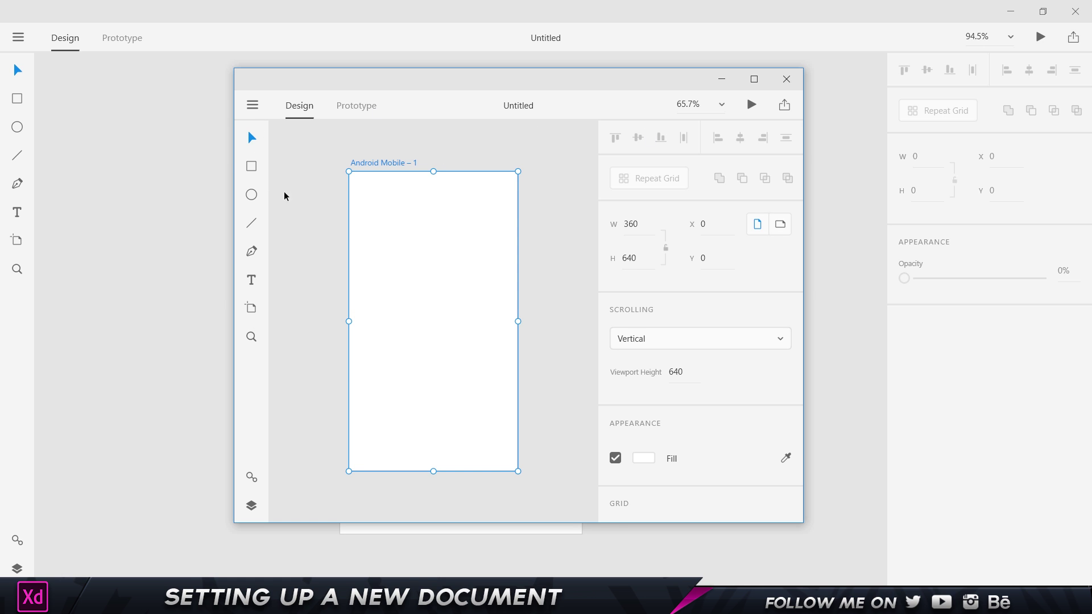
{"action": "mouse_move", "coordinate": [507, 91]}
{"action": "left_mouse_down"}
{"action": "mouse_move", "coordinate": [523, 102]}
{"action": "mouse_move", "coordinate": [513, 106]}
{"action": "left_mouse_up"}
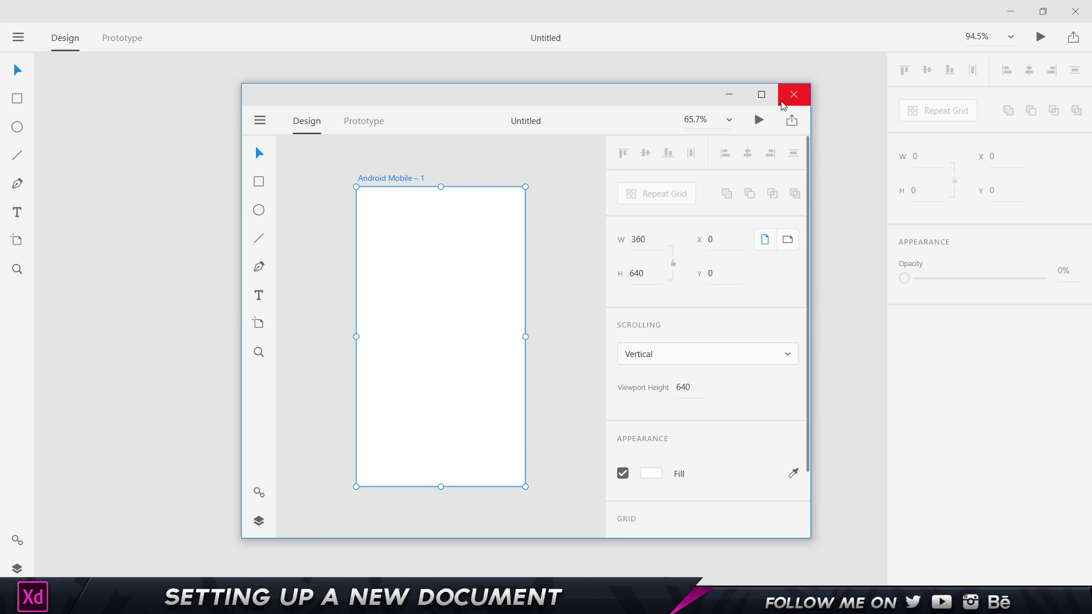
{"action": "left_click", "coordinate": [761, 94]}
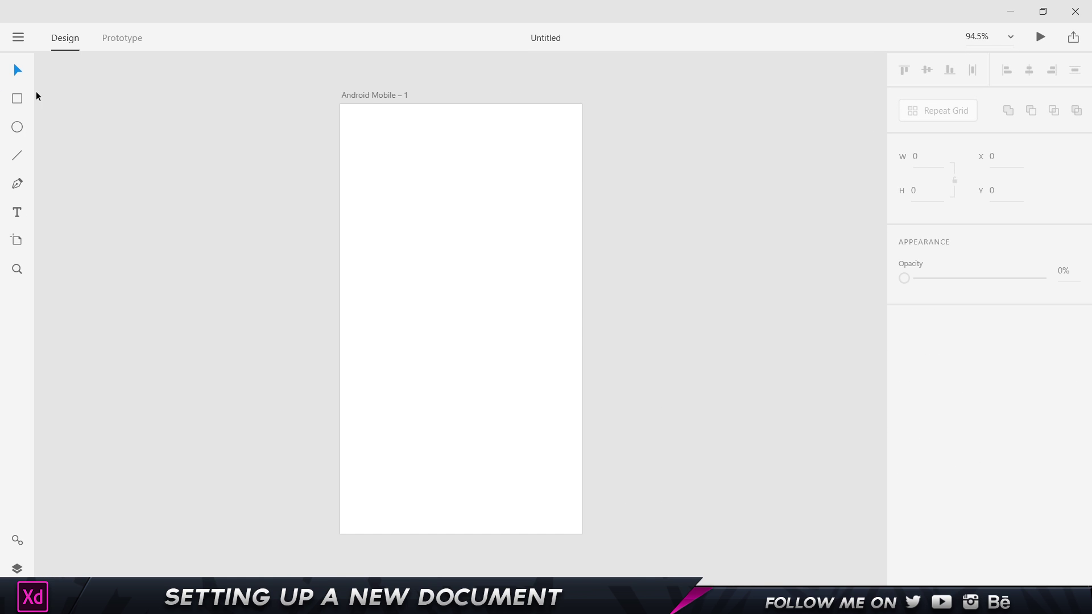
- From a new start-screen window, open the Apple iOS UI kit
{"action": "left_click", "coordinate": [19, 37]}
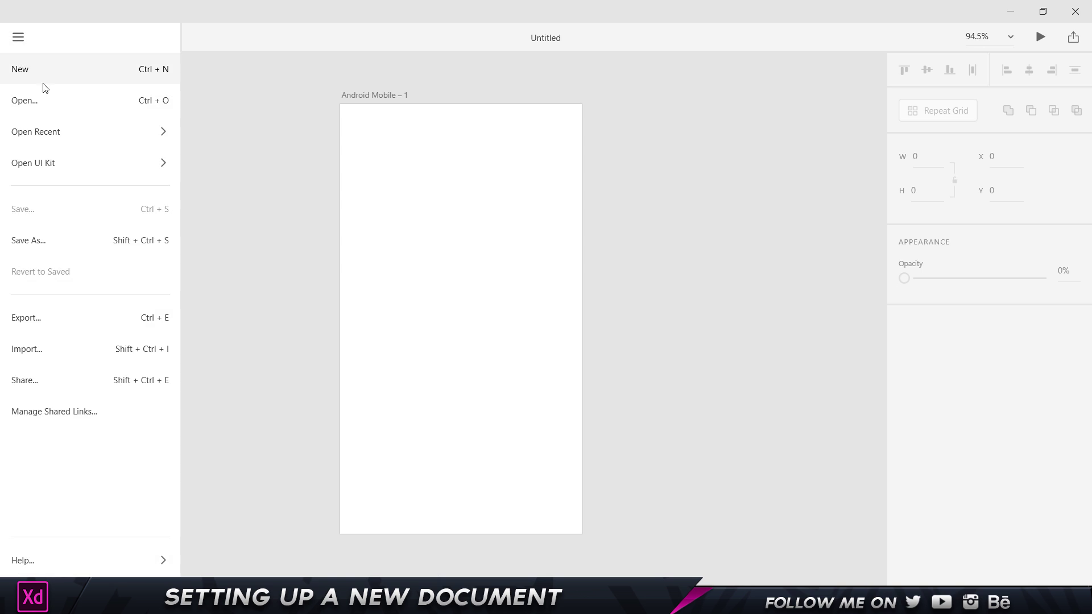
{"action": "left_click", "coordinate": [57, 81]}
{"action": "left_click_drag", "start_coordinate": [567, 105], "coordinate": [512, 79]}
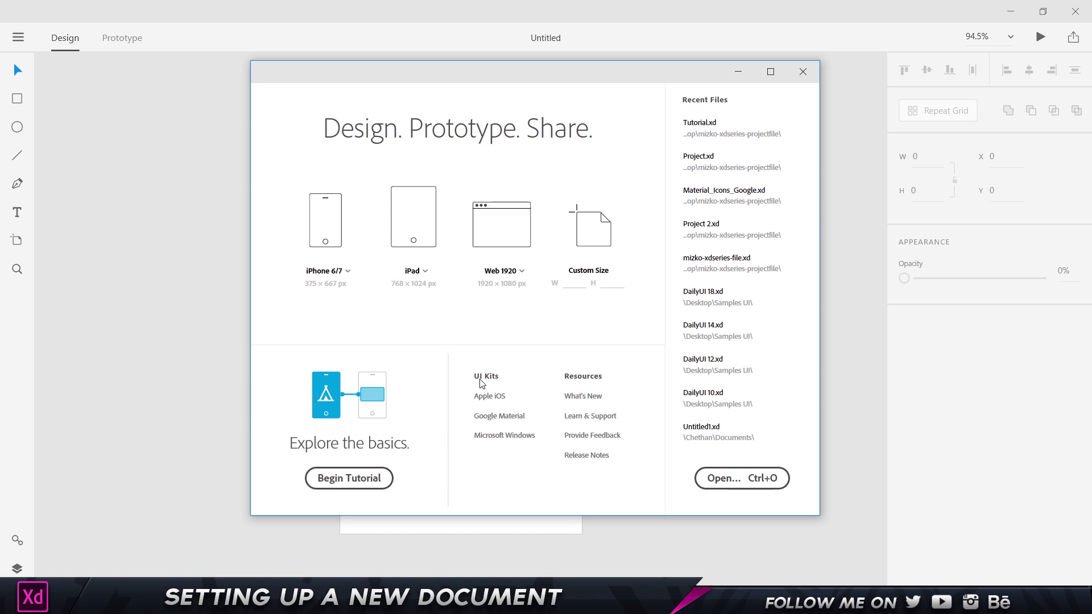
{"action": "left_click", "coordinate": [492, 401]}
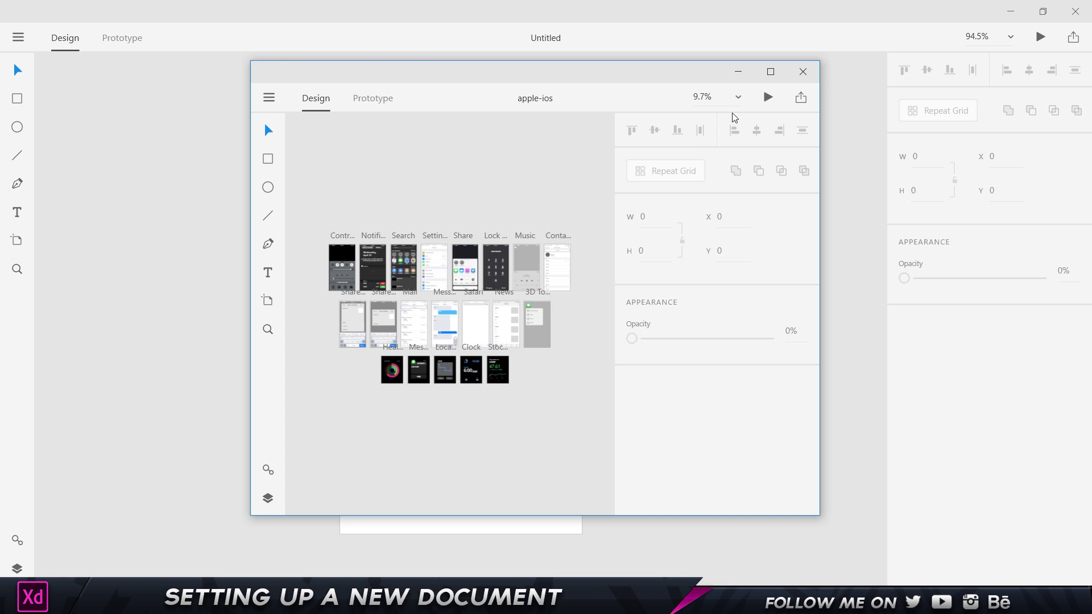
- Maximize the apple-ios window, zoom to fit all artboards, then select and deselect them
{"action": "left_click", "coordinate": [771, 71]}
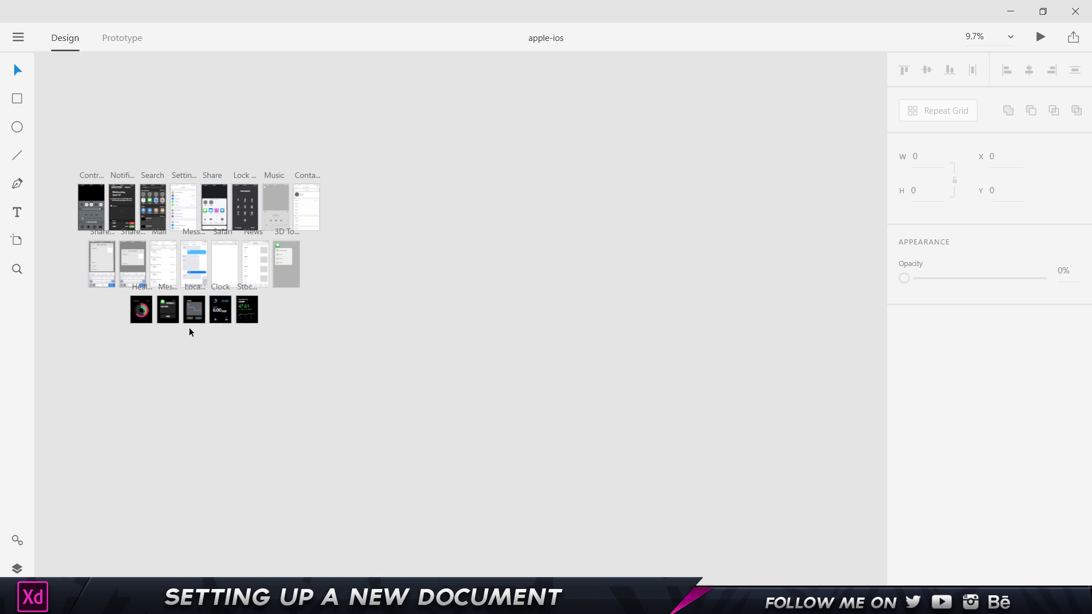
{"action": "key", "text": "ctrl+0"}
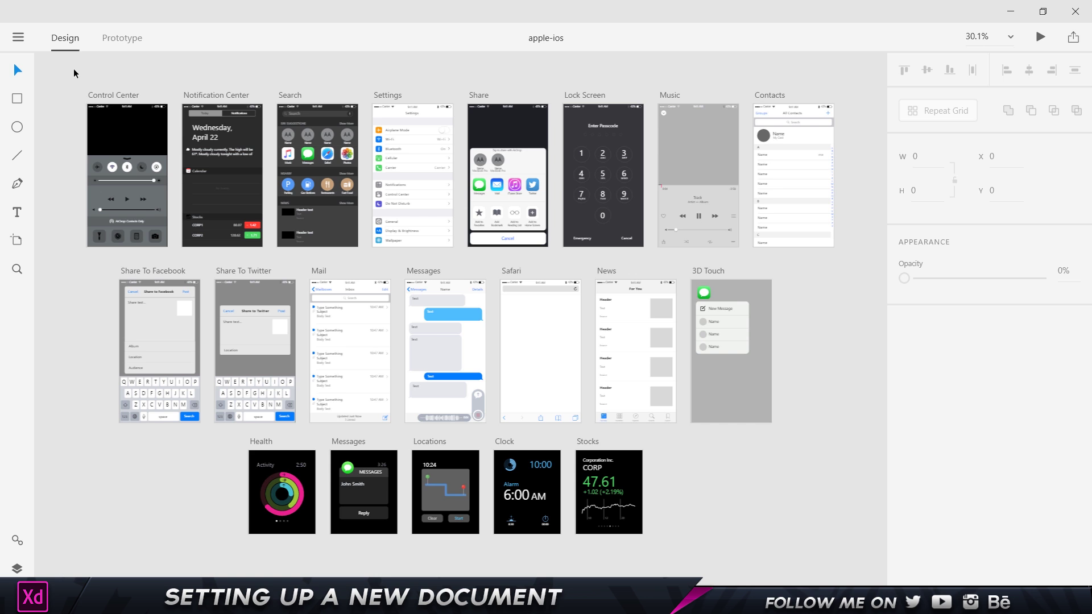
{"action": "left_click_drag", "start_coordinate": [70, 73], "coordinate": [853, 560]}
{"action": "left_click", "coordinate": [847, 488]}
- From the Untitled document's start screen, open the Google Material UI kit full-screen
{"action": "left_click", "coordinate": [1074, 11]}
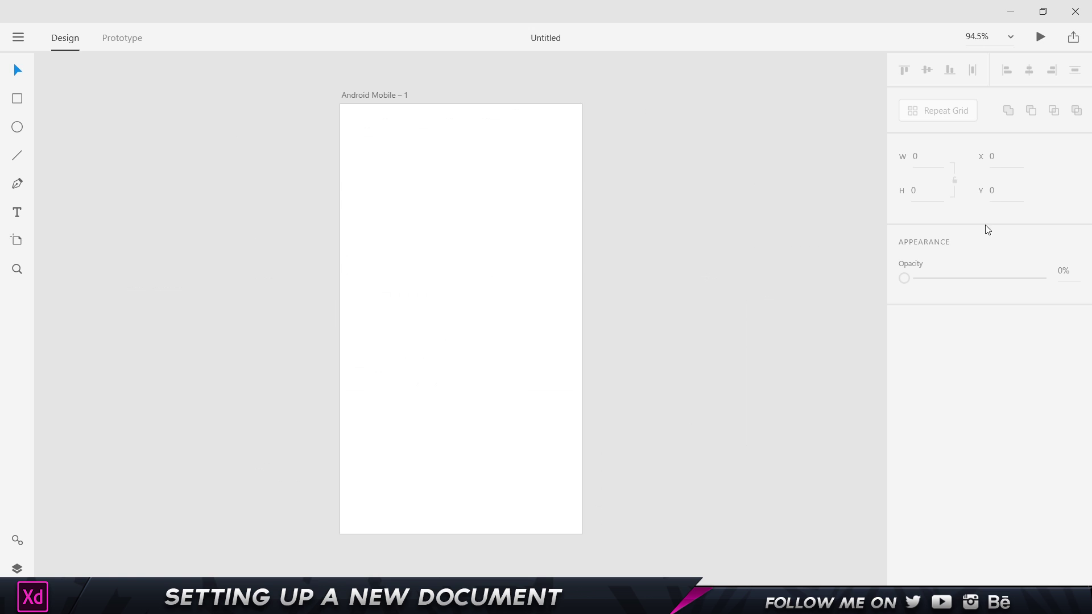
{"action": "left_click", "coordinate": [18, 37]}
{"action": "left_click", "coordinate": [54, 80]}
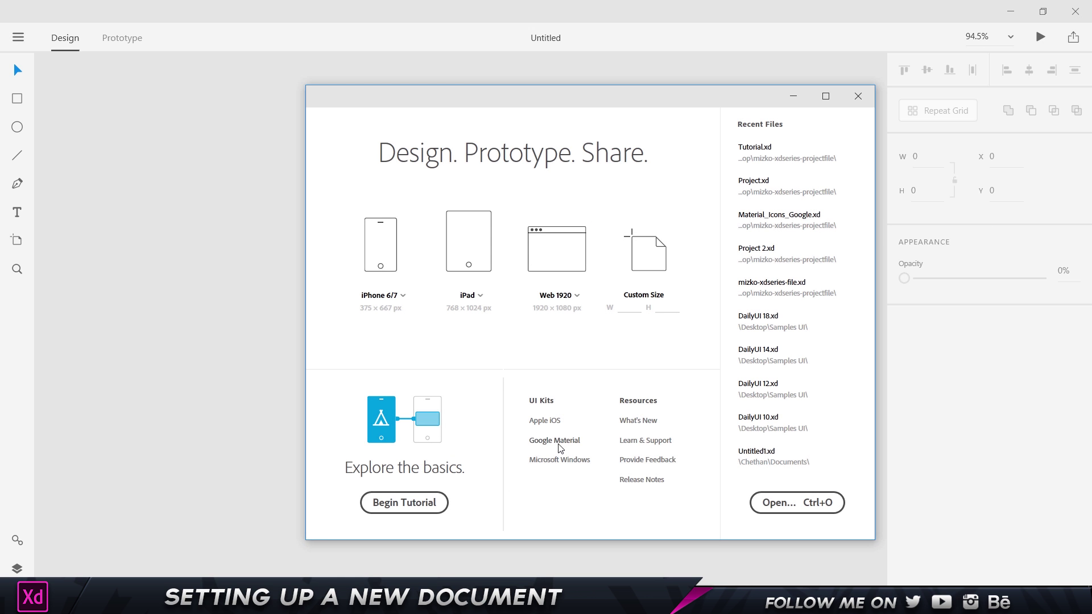
{"action": "left_click", "coordinate": [532, 444]}
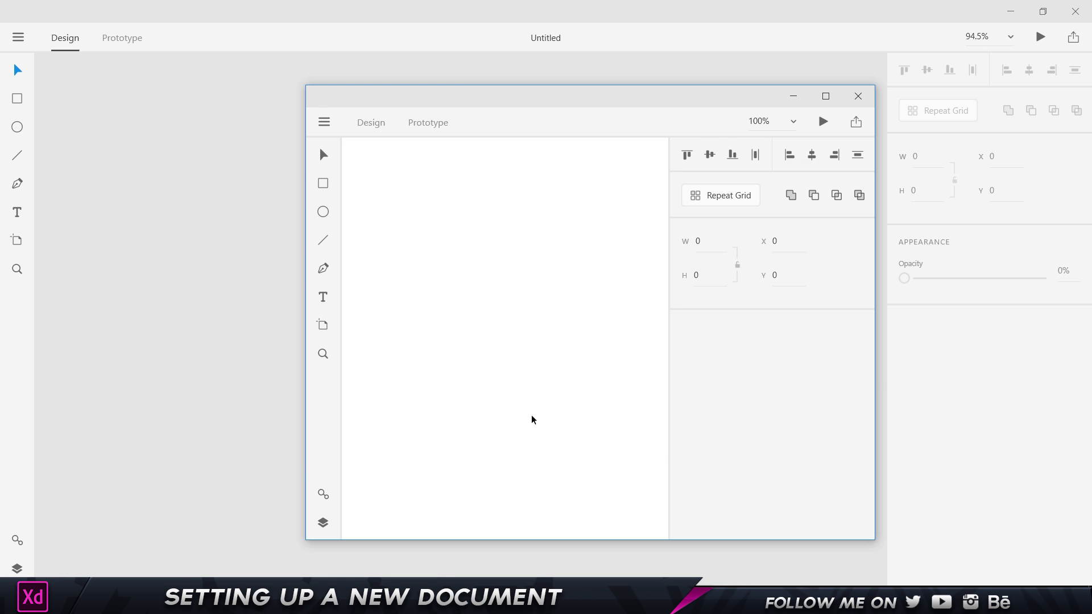
{"action": "left_click", "coordinate": [826, 94]}
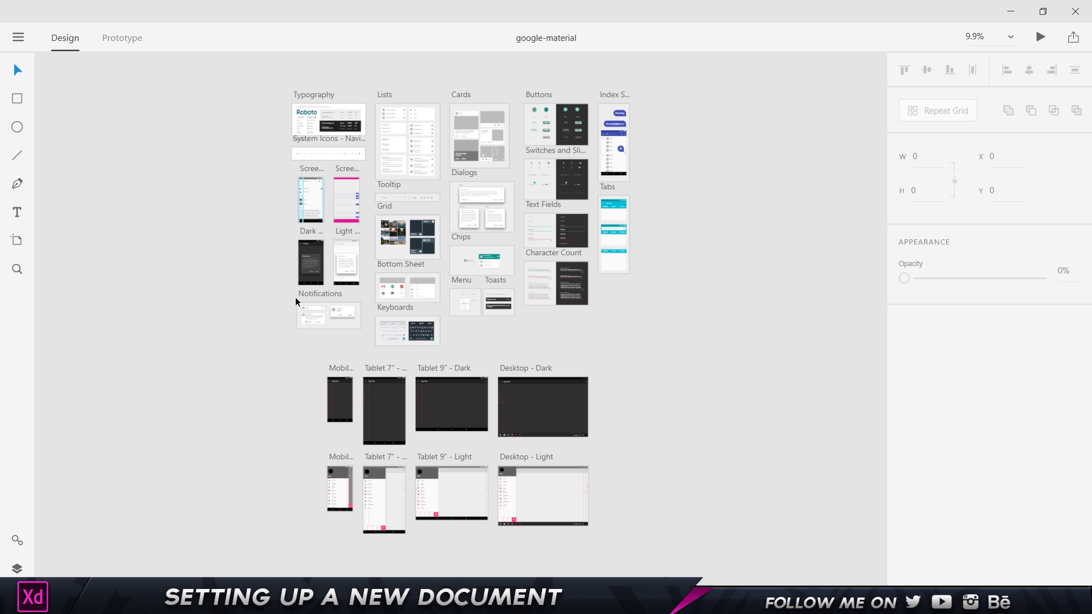
- Pan across the Buttons, Switches, Text Fields, Menu, Toasts and Keyboards artboards, then close google-material
{"action": "scroll", "coordinate": [295, 297], "scroll_direction": "up", "scroll_amount": 3}
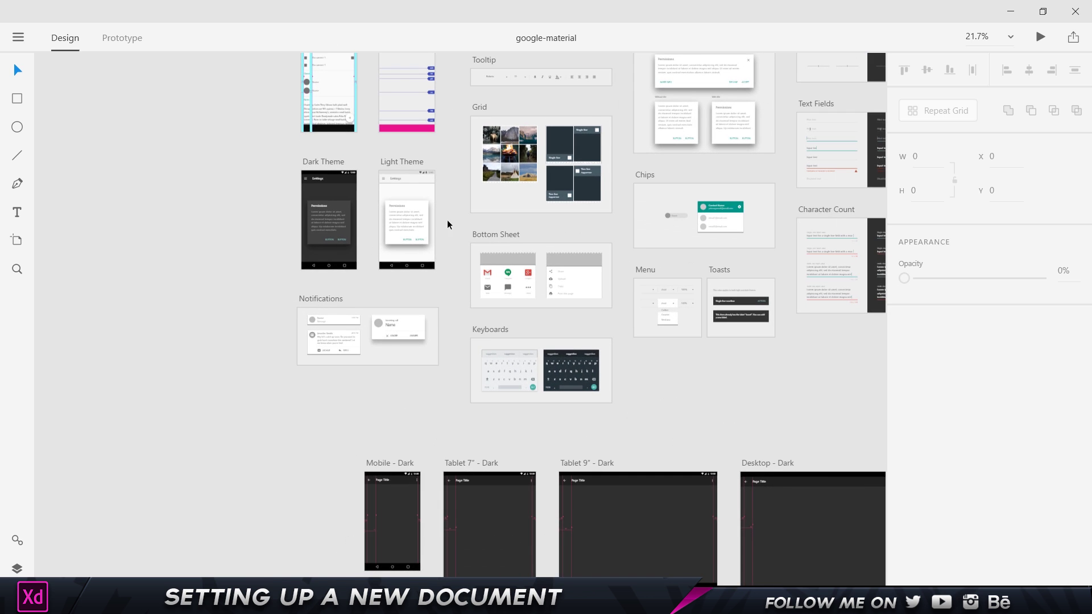
{"action": "scroll", "coordinate": [462, 250], "scroll_direction": "up", "scroll_amount": 2}
{"action": "scroll", "coordinate": [317, 290], "scroll_direction": "up", "scroll_amount": 3}
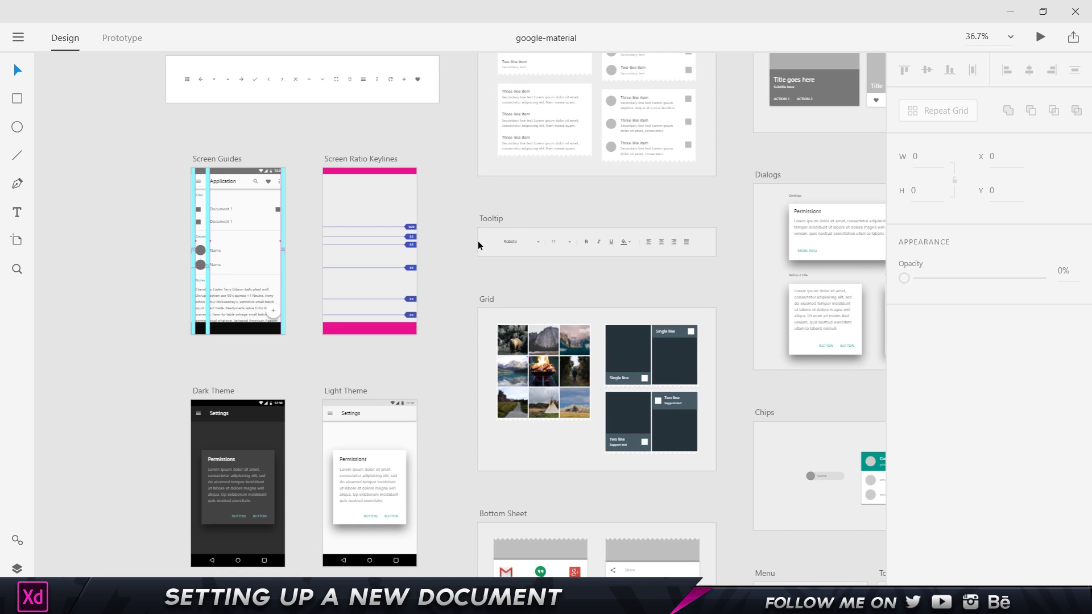
{"action": "left_click_drag", "start_coordinate": [698, 178], "coordinate": [229, 319]}
{"action": "left_click_drag", "start_coordinate": [585, 195], "coordinate": [343, 375]}
{"action": "scroll", "coordinate": [660, 281], "scroll_direction": "down", "scroll_amount": 3}
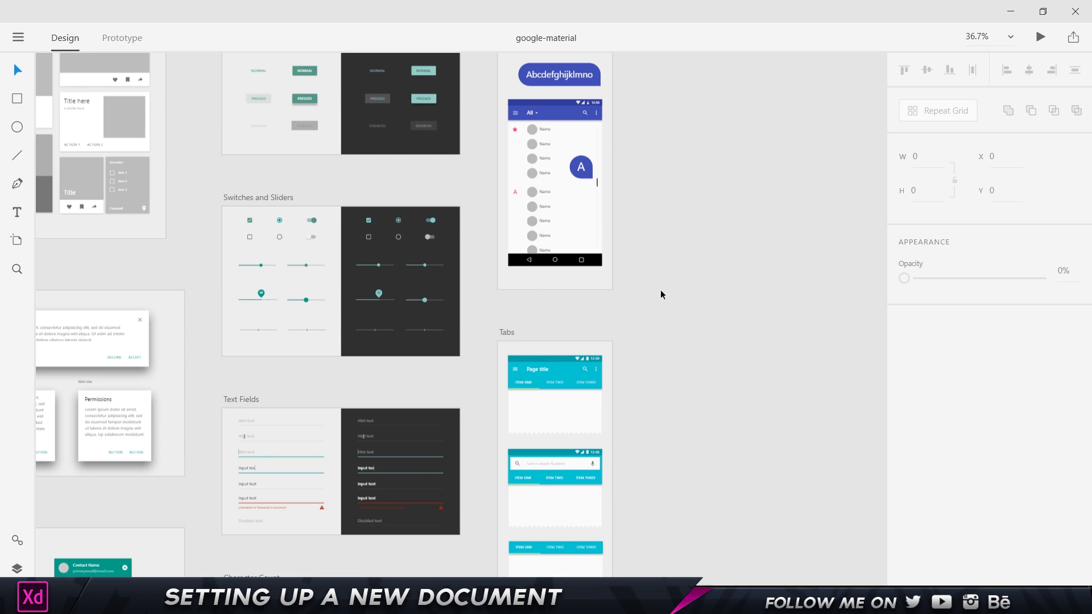
{"action": "scroll", "coordinate": [661, 294], "scroll_direction": "down", "scroll_amount": 3}
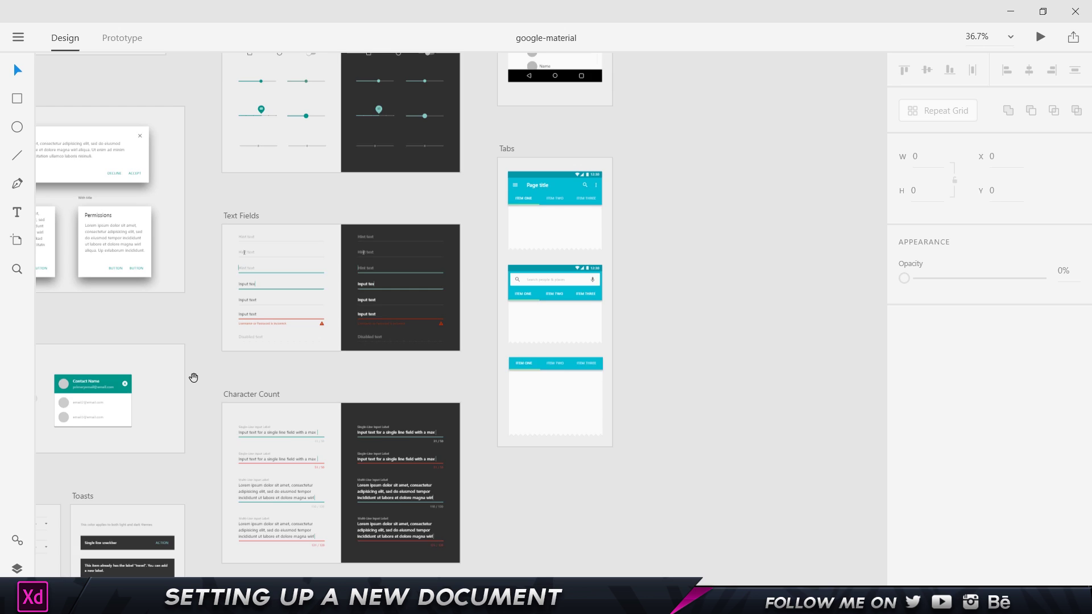
{"action": "left_click_drag", "start_coordinate": [195, 376], "coordinate": [609, 139]}
{"action": "scroll", "coordinate": [602, 168], "scroll_direction": "down", "scroll_amount": 3}
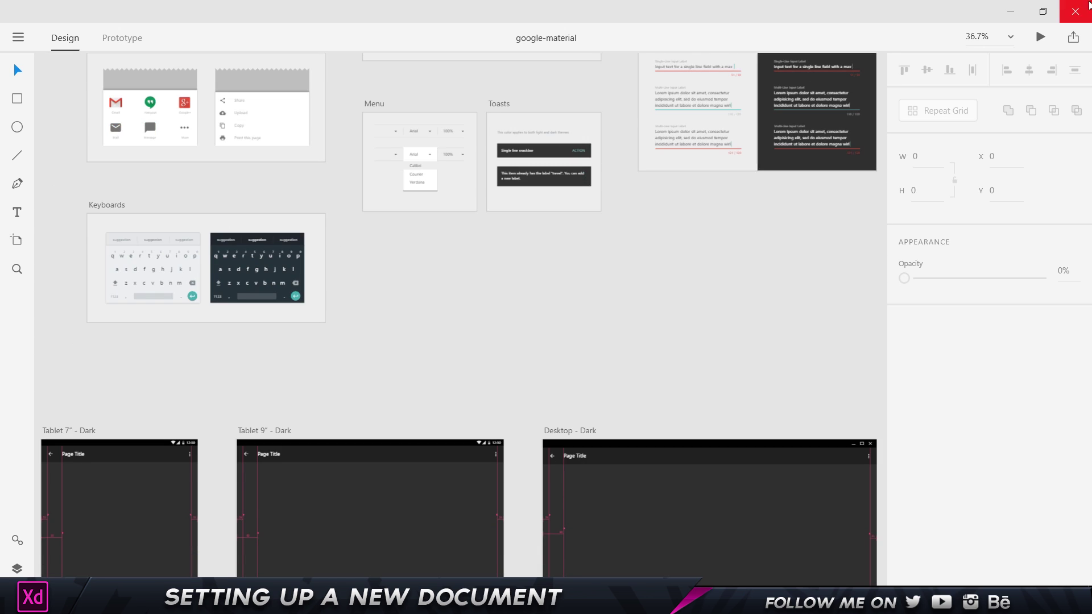
{"action": "left_click", "coordinate": [1074, 12]}
- Open the Microsoft Windows UI kit from a new start screen and maximize its window
{"action": "left_click", "coordinate": [18, 37]}
{"action": "left_click", "coordinate": [165, 70]}
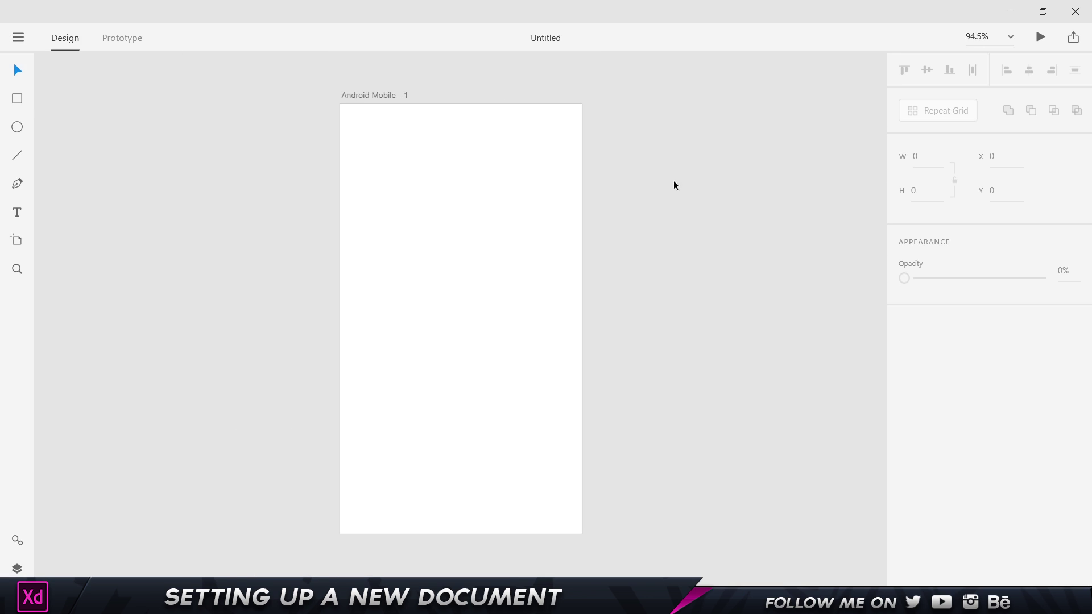
{"action": "left_click", "coordinate": [566, 460]}
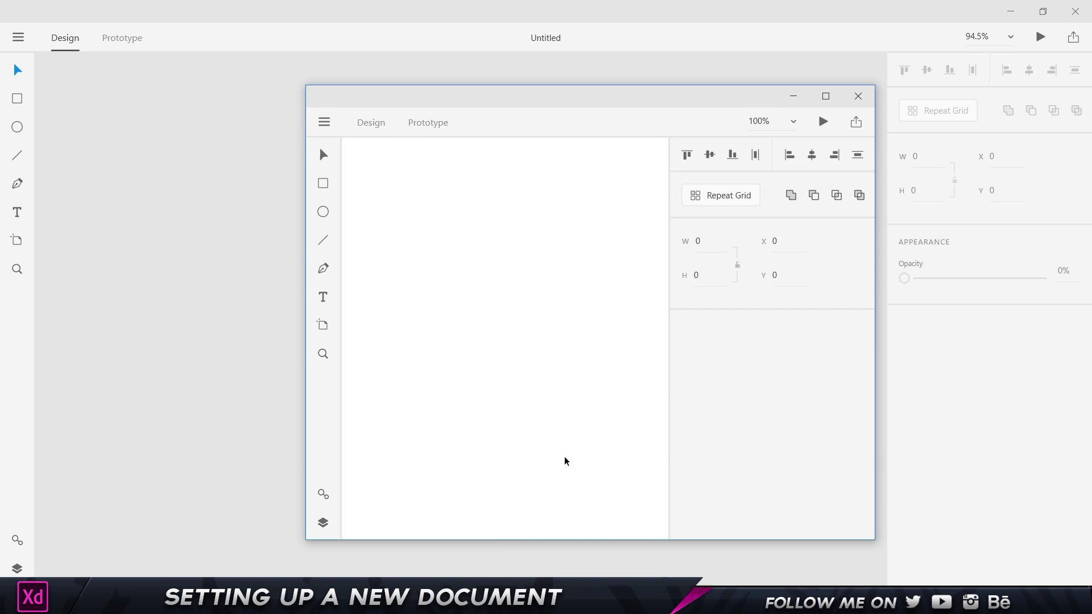
{"action": "left_click", "coordinate": [825, 95]}
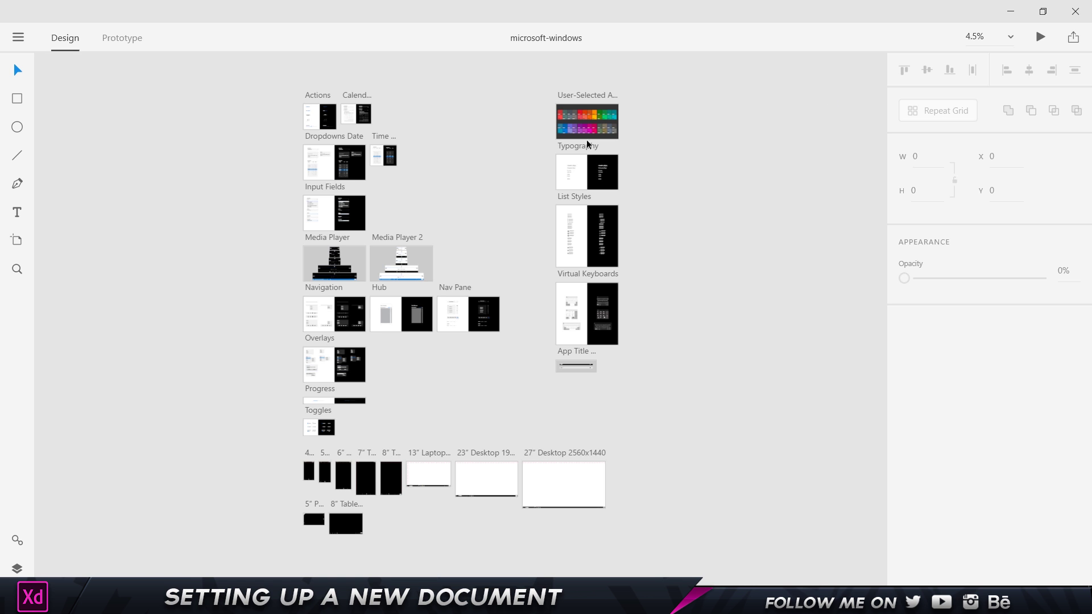
- Scroll through the microsoft-windows control, typography and device-size artboards
{"action": "scroll", "coordinate": [274, 253], "scroll_direction": "up", "scroll_amount": 3}
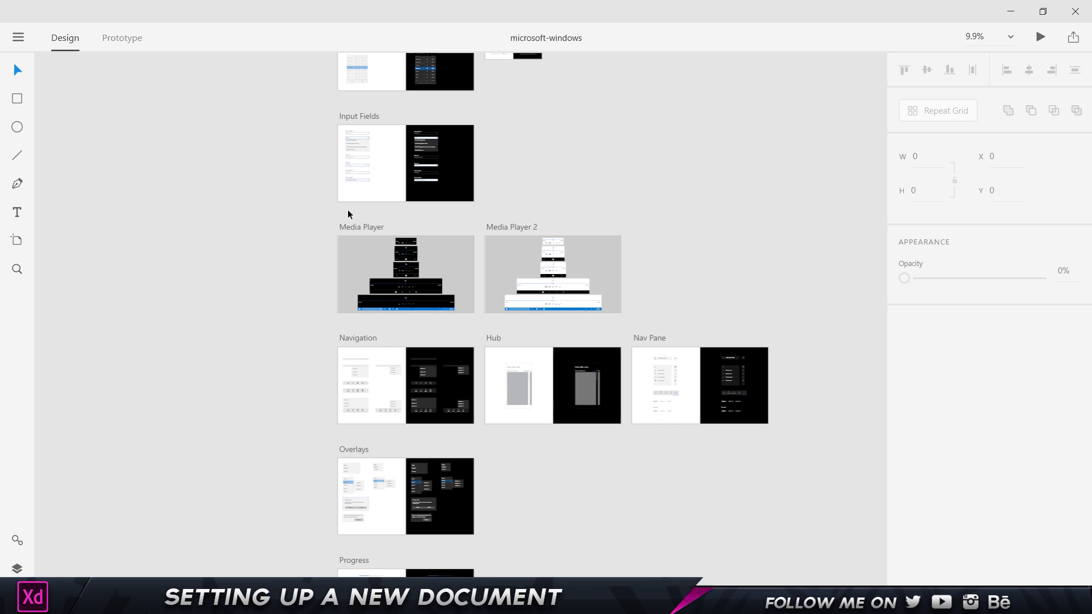
{"action": "scroll", "coordinate": [683, 211], "scroll_direction": "down", "scroll_amount": 3}
{"action": "scroll", "coordinate": [367, 324], "scroll_direction": "down", "scroll_amount": 2}
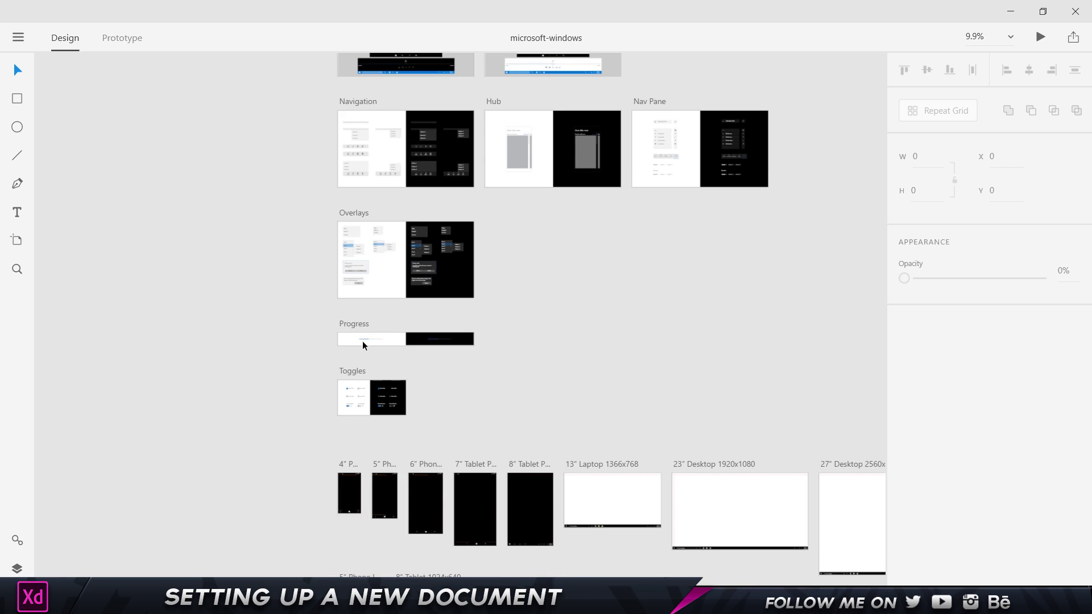
{"action": "scroll", "coordinate": [362, 340], "scroll_direction": "up", "scroll_amount": 5}
{"action": "scroll", "coordinate": [569, 339], "scroll_direction": "down", "scroll_amount": 2}
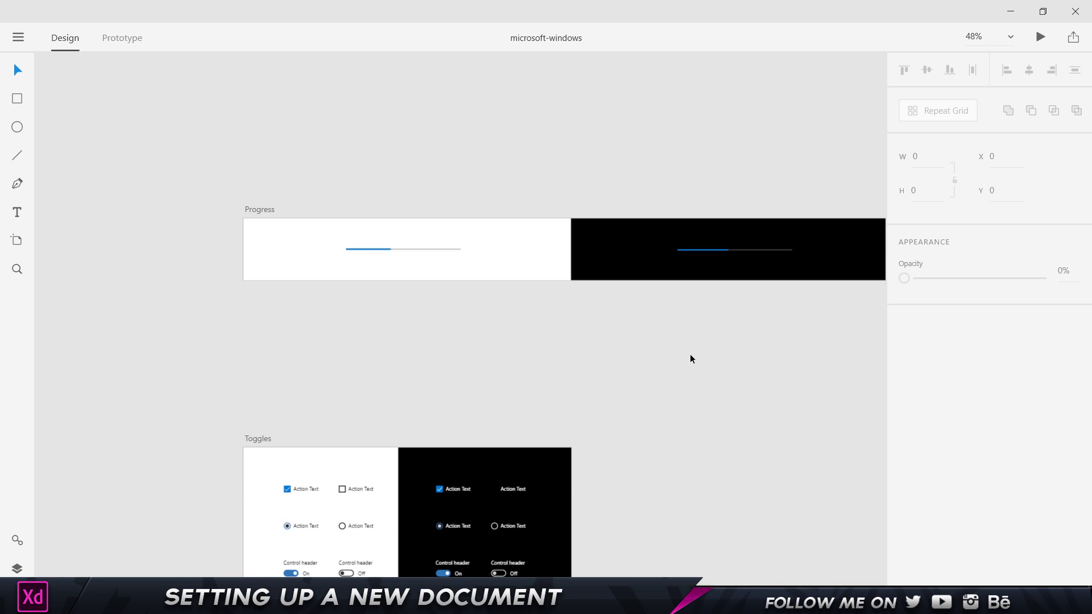
{"action": "scroll", "coordinate": [690, 353], "scroll_direction": "down", "scroll_amount": 2}
{"action": "scroll", "coordinate": [690, 354], "scroll_direction": "down", "scroll_amount": 3}
{"action": "scroll", "coordinate": [365, 203], "scroll_direction": "right", "scroll_amount": 7}
{"action": "scroll", "coordinate": [365, 203], "scroll_direction": "down", "scroll_amount": 4}
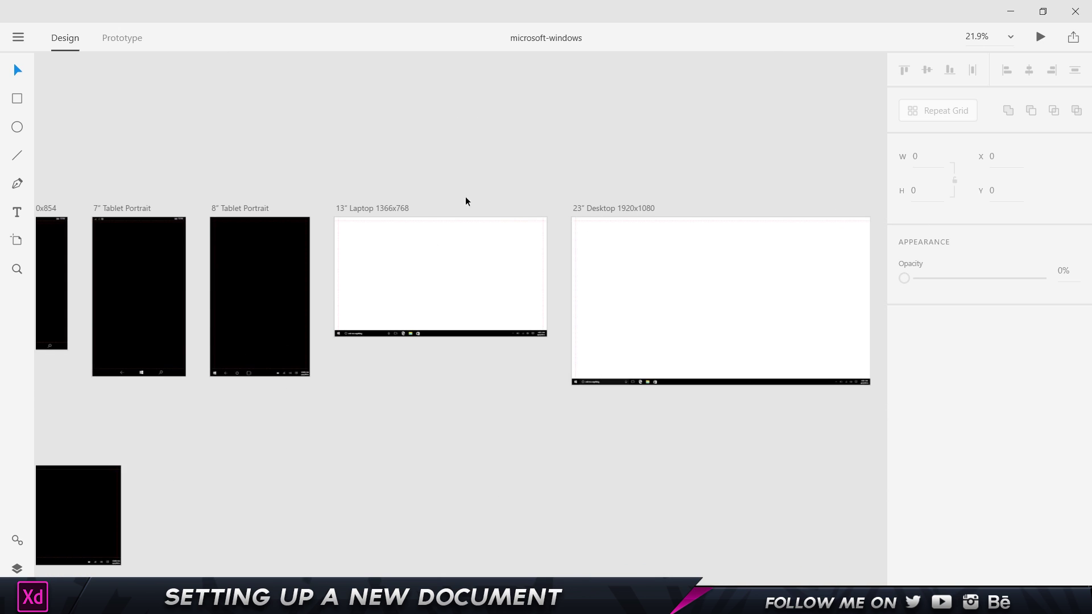
{"action": "scroll", "coordinate": [475, 159], "scroll_direction": "left", "scroll_amount": 10}
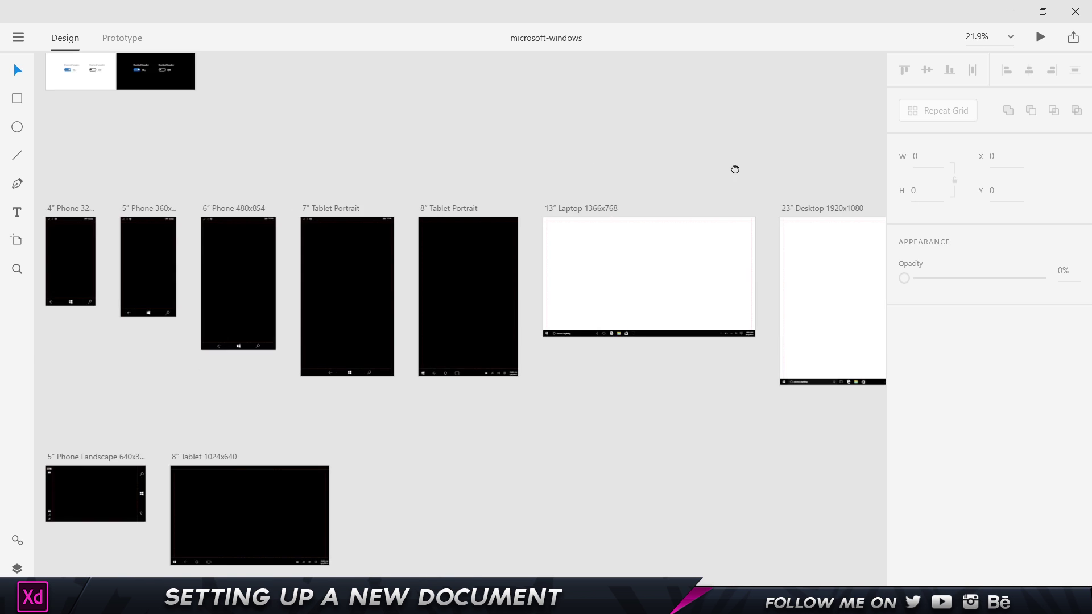
{"action": "scroll", "coordinate": [366, 419], "scroll_direction": "right", "scroll_amount": 7}
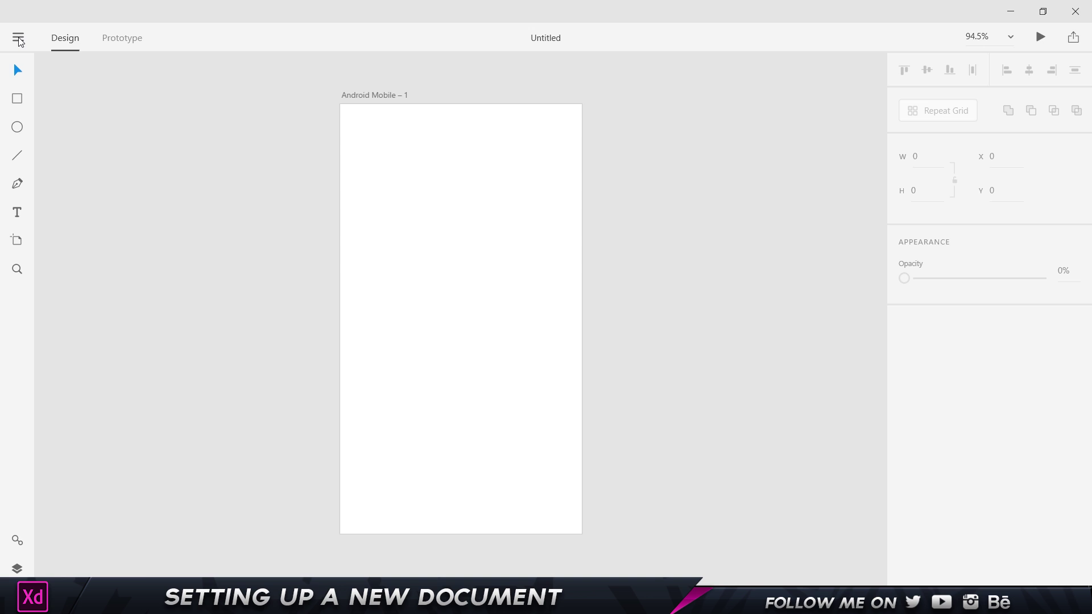
{"action": "left_click", "coordinate": [18, 40]}
{"action": "left_click", "coordinate": [36, 73]}
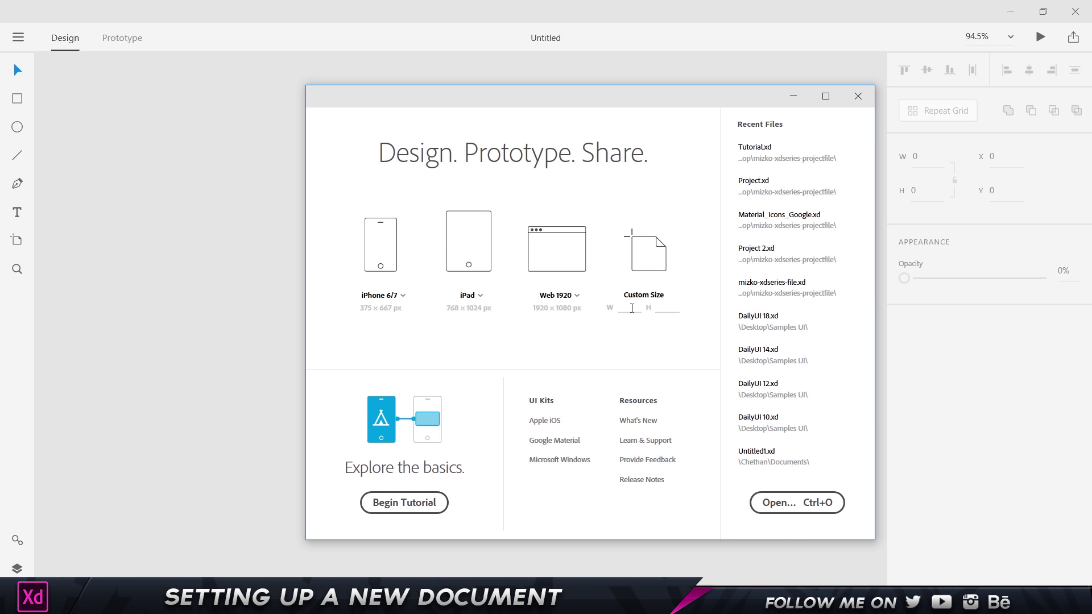